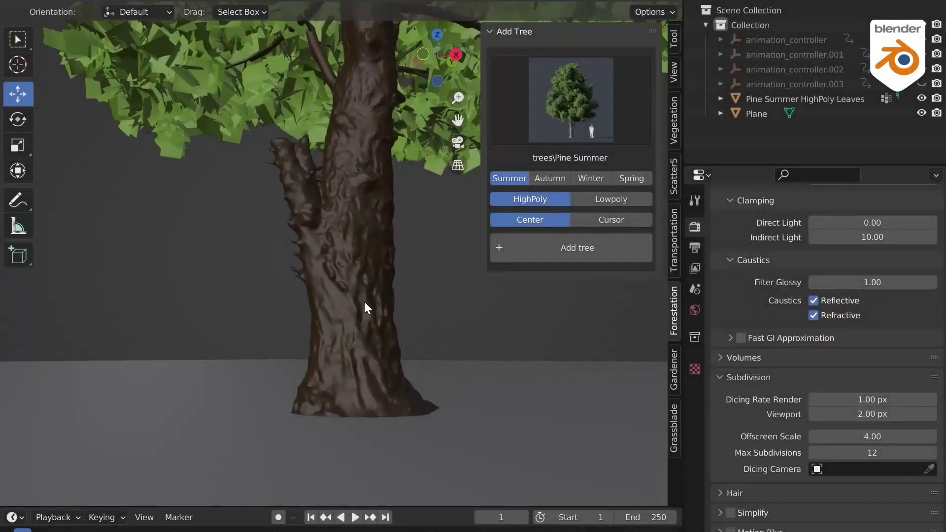
scroll(367, 298, up, 4)
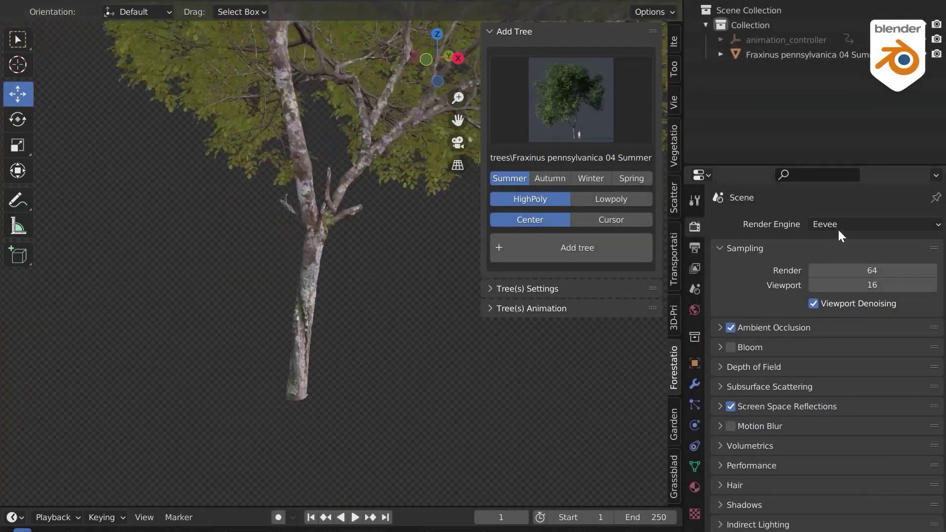
Switch the render engine from Eevee to Cycles to reveal the scanned trunk's bark detail.
click(841, 277)
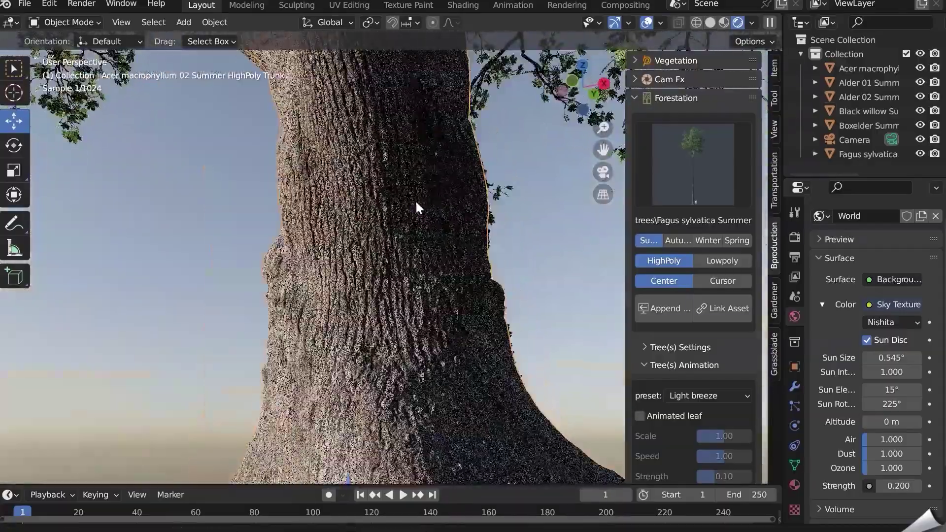
scroll(417, 207, down, 8)
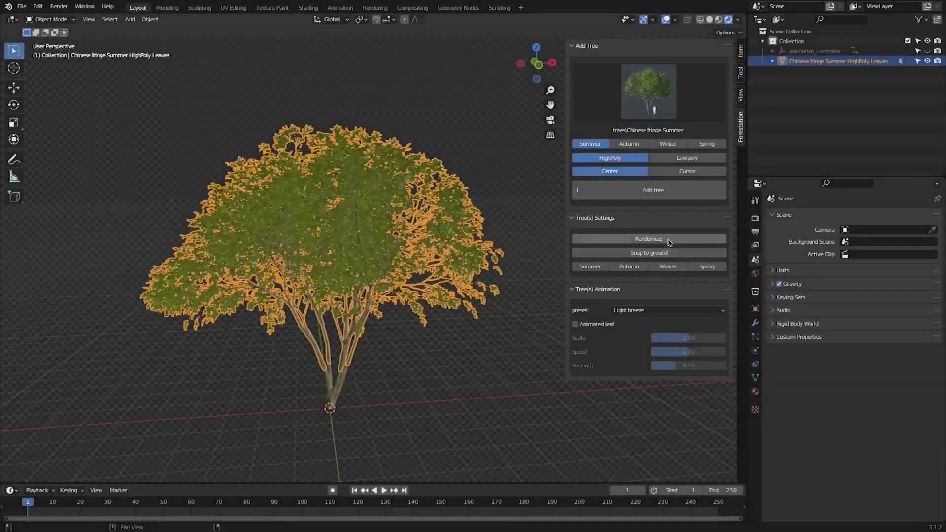
Randomize the olive tree twice to get a wider crown and branch variant.
click(664, 239)
click(664, 239)
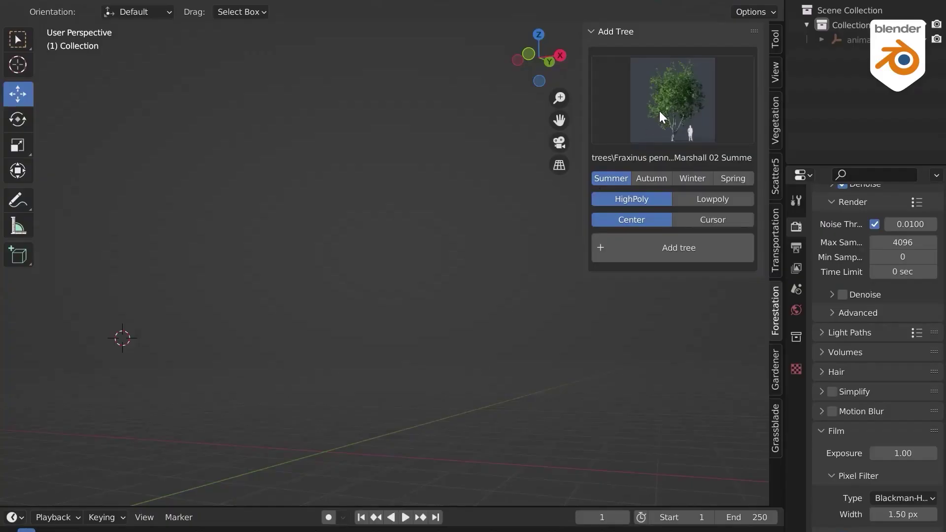
Add a Fraxinus pennsylvanica 04 Summer tree from the Forestation tree gallery.
click(659, 111)
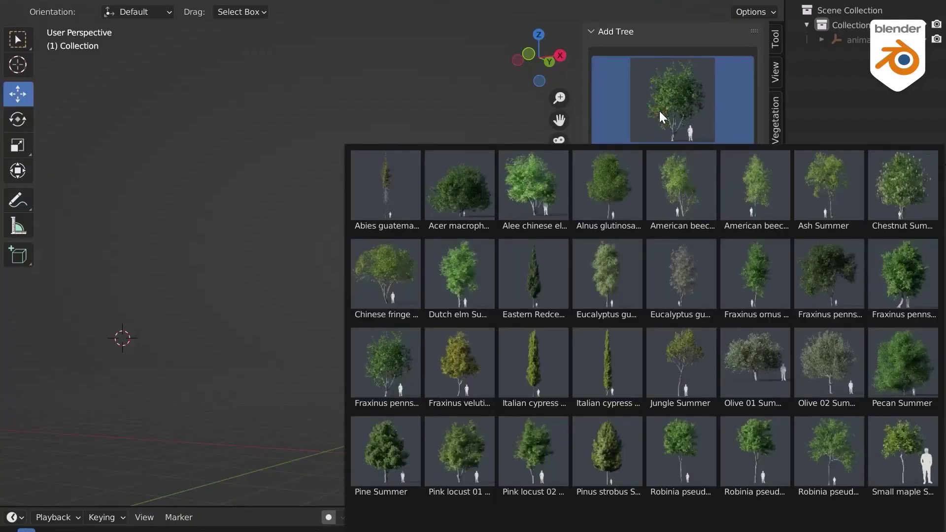
click(818, 297)
click(694, 251)
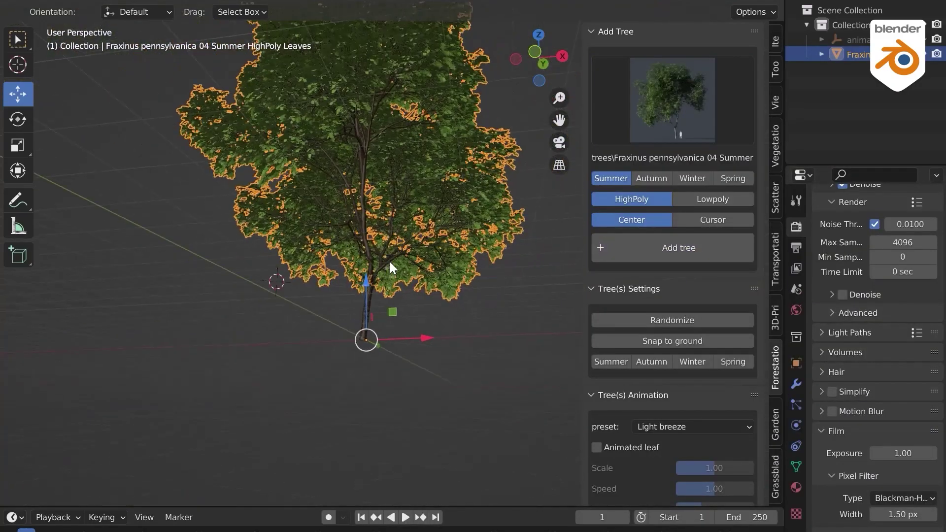
Orbit and zoom to the new tree and switch the viewport to Rendered shading.
middle_drag(406, 264, 345, 338)
scroll(347, 312, up, 2)
key(z)
click(447, 313)
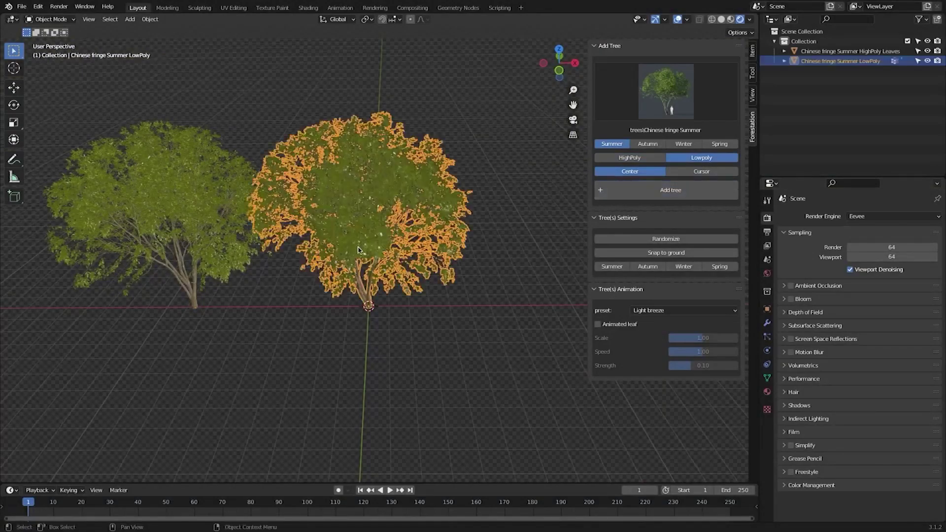
Confirm the low-poly tree's position beside the high-poly one and orbit toward the trunks.
click(400, 265)
scroll(309, 281, up, 5)
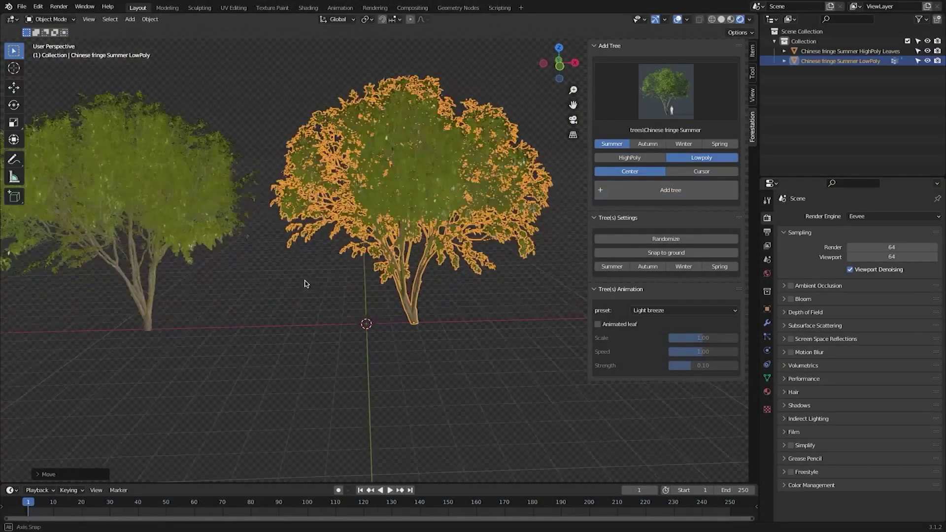
scroll(253, 269, up, 6)
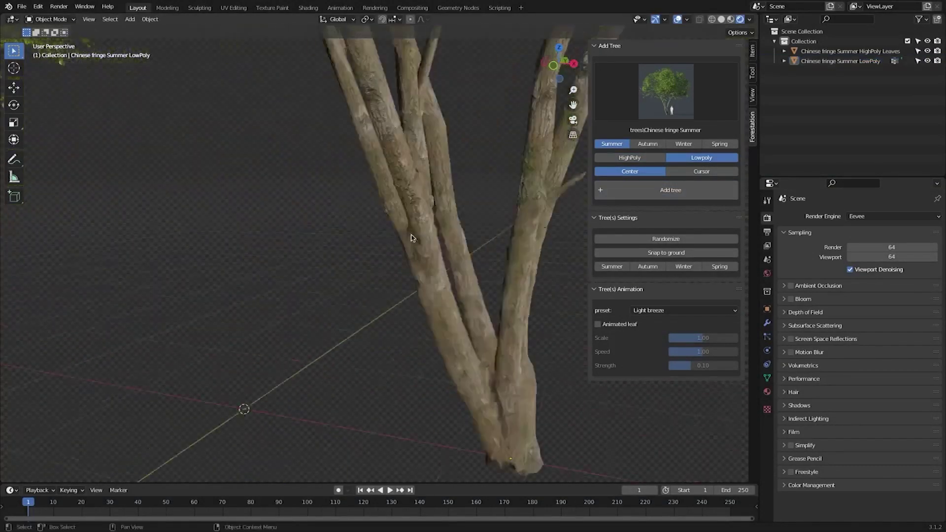
middle_drag(276, 252, 353, 213)
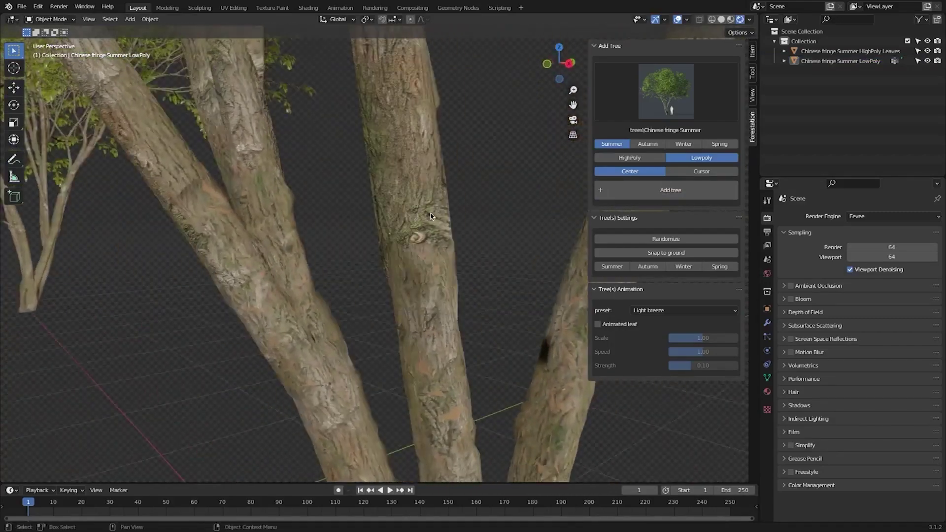
scroll(63, 273, up, 1)
Deselect, frame the trunk, and orbit up close to compare the bark textures.
click(61, 263)
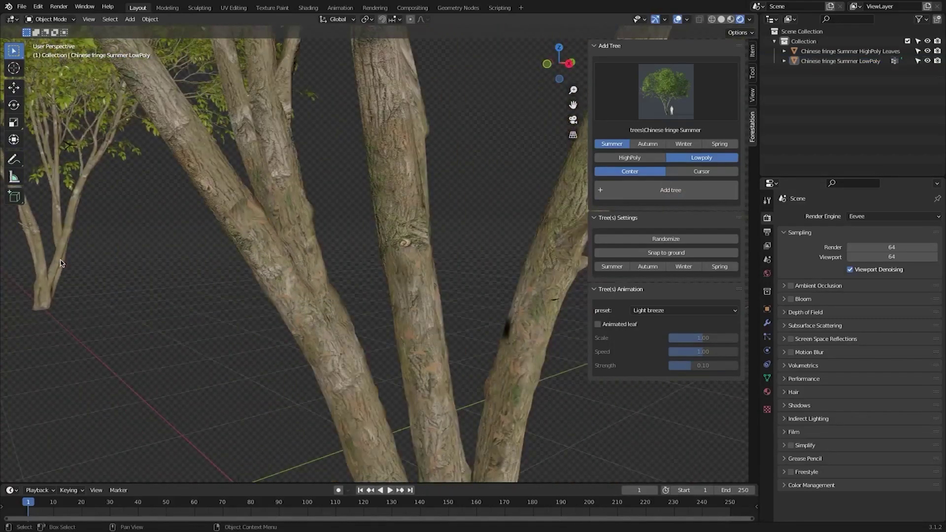
key(KP_Decimal)
scroll(287, 298, up, 3)
middle_drag(287, 297, 347, 297)
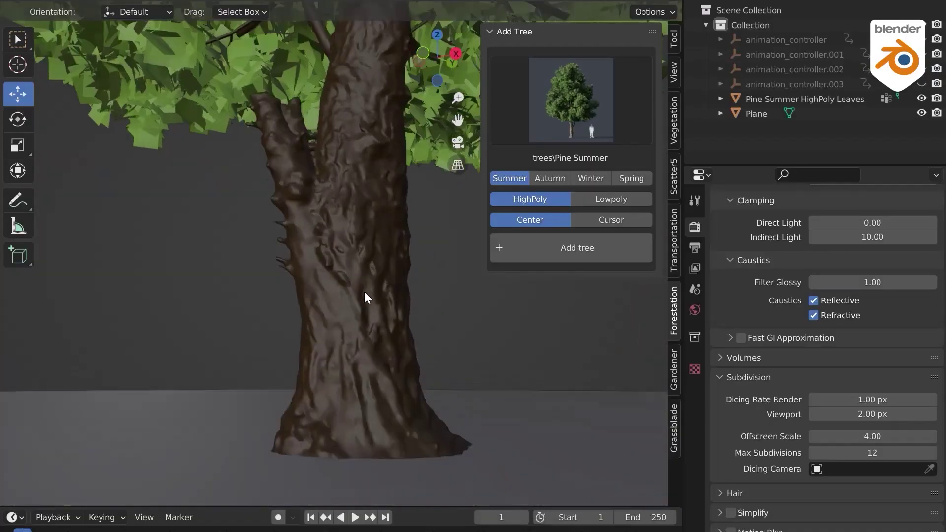
Show the Pine Summer trunk in Rendered shading and orbit closer to its bark.
key(z)
click(357, 217)
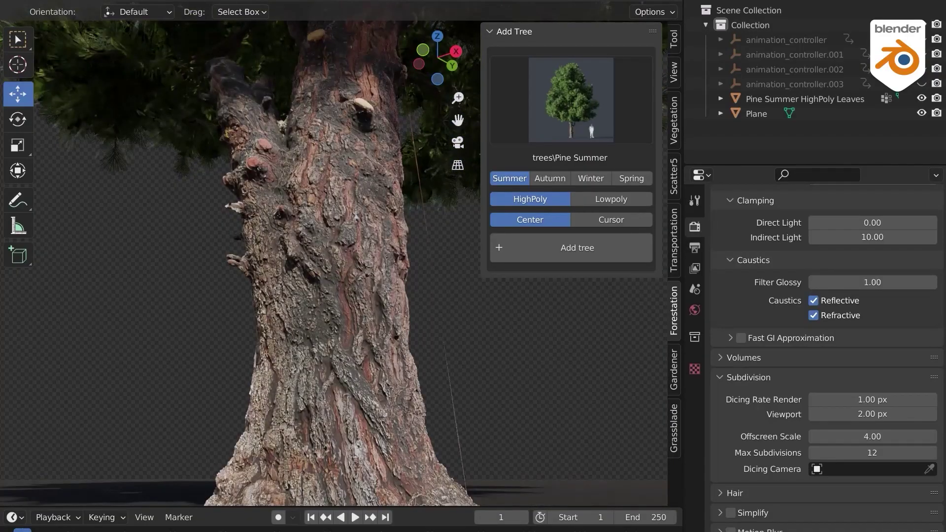
middle_drag(148, 409, 187, 375)
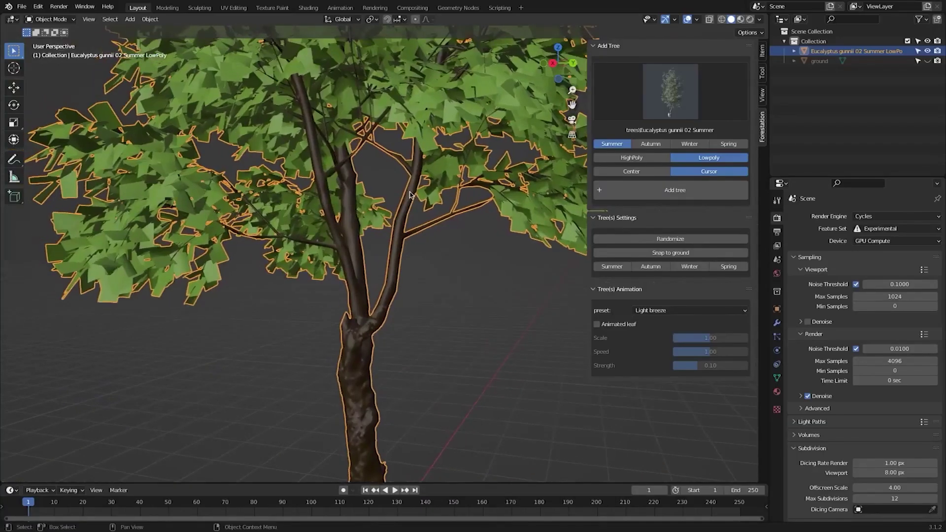
scroll(440, 192, up, 4)
Randomize the Eucalyptus gunnii tree twice to generate new variants.
click(678, 240)
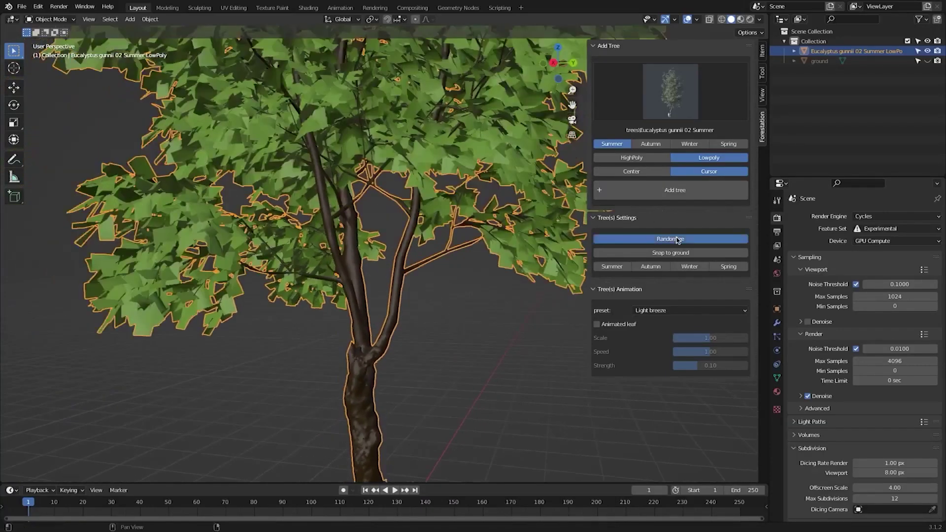
middle_drag(394, 182, 386, 175)
click(678, 240)
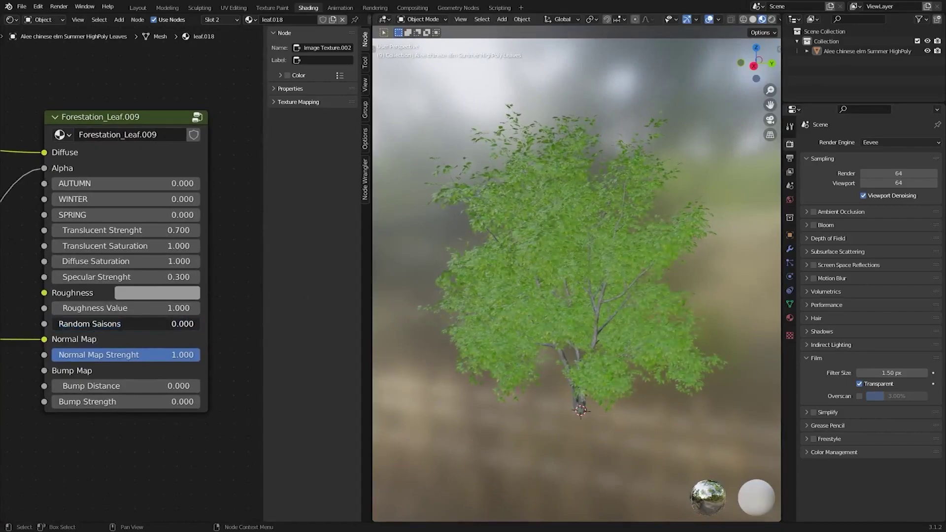
scroll(691, 294, up, 10)
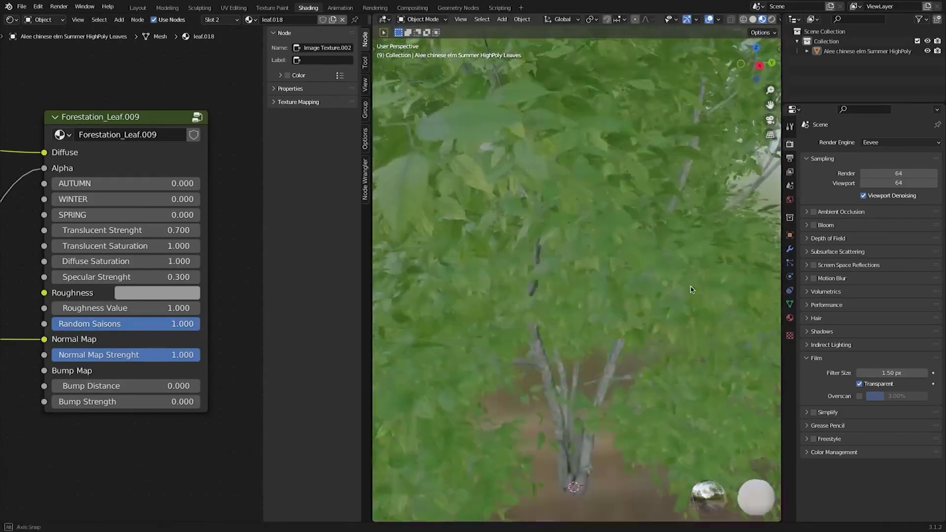
scroll(692, 295, up, 3)
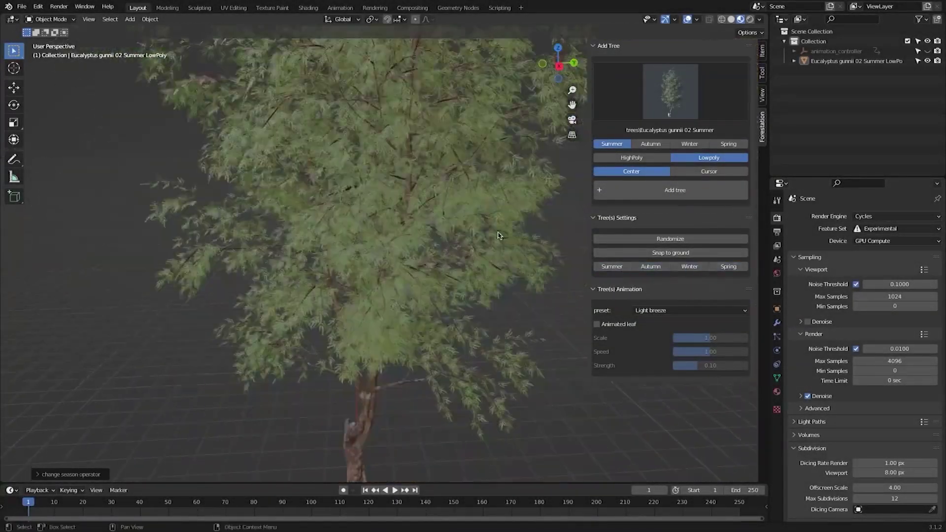
Apply the Medium wind preset to the eucalyptus tree's animated leaves.
scroll(500, 235, down, 5)
click(690, 311)
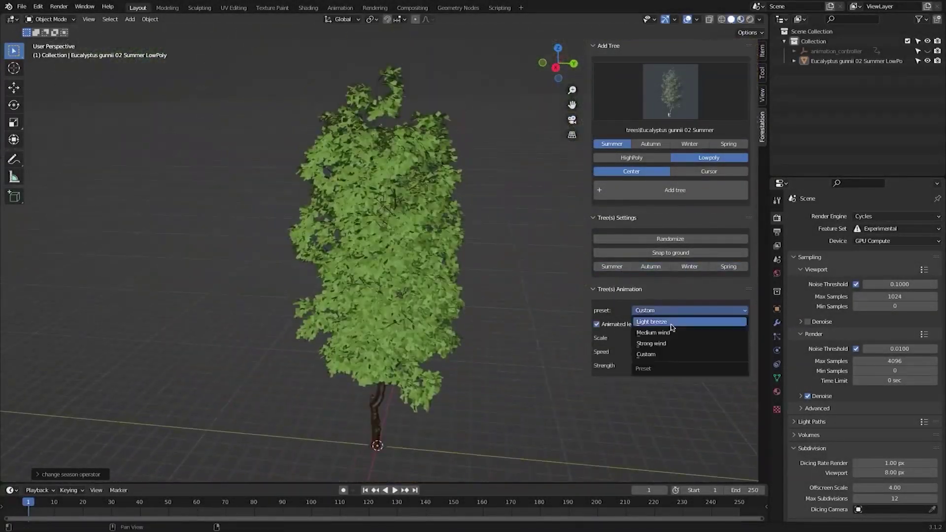
click(669, 333)
scroll(500, 281, up, 5)
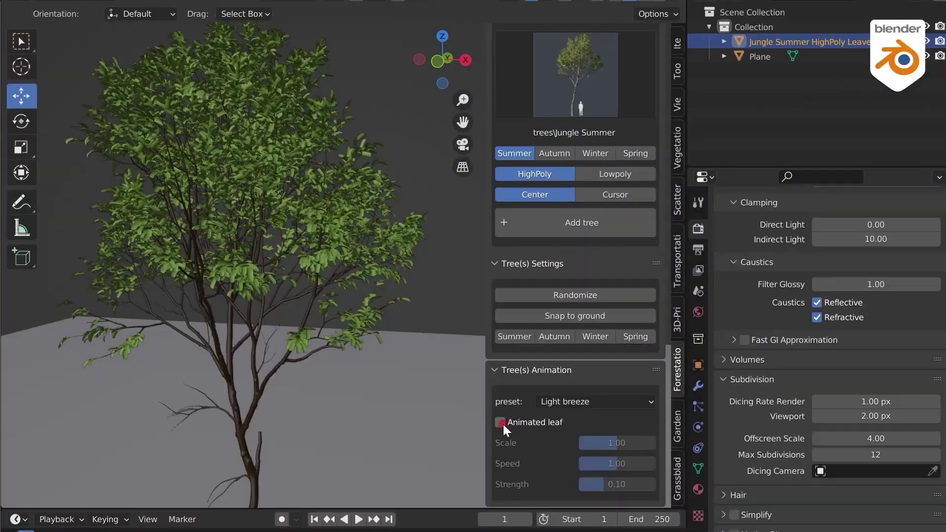
Enable Animated leaf and randomize the Eucalyptus gunnii low-poly tree three more times.
click(500, 423)
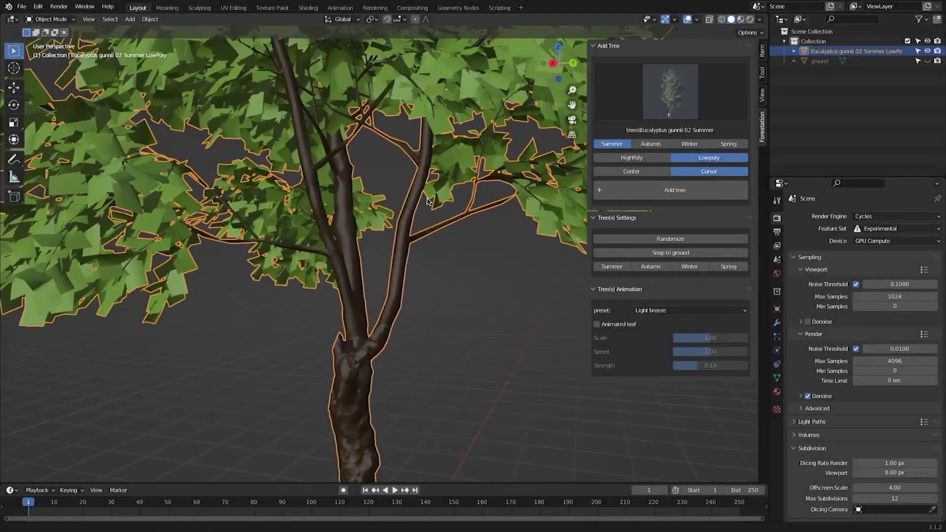
middle_drag(427, 200, 440, 191)
click(670, 239)
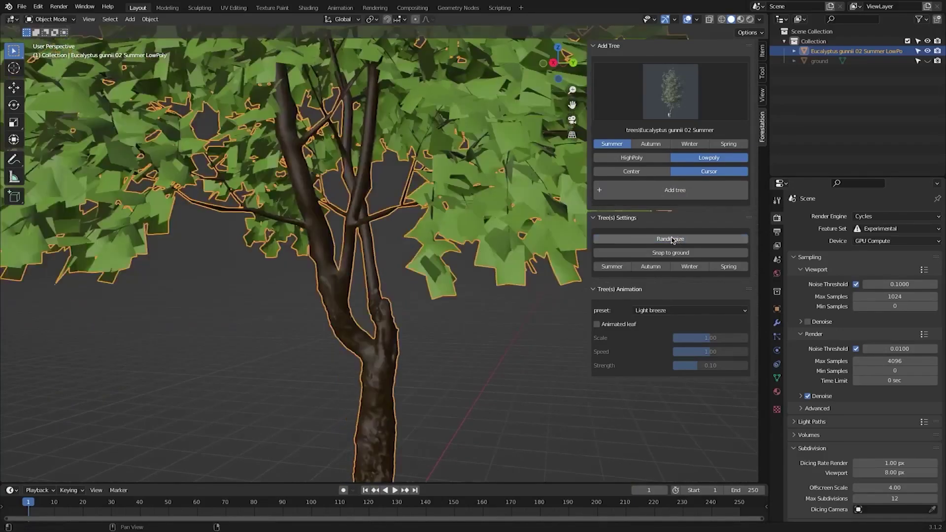
click(679, 241)
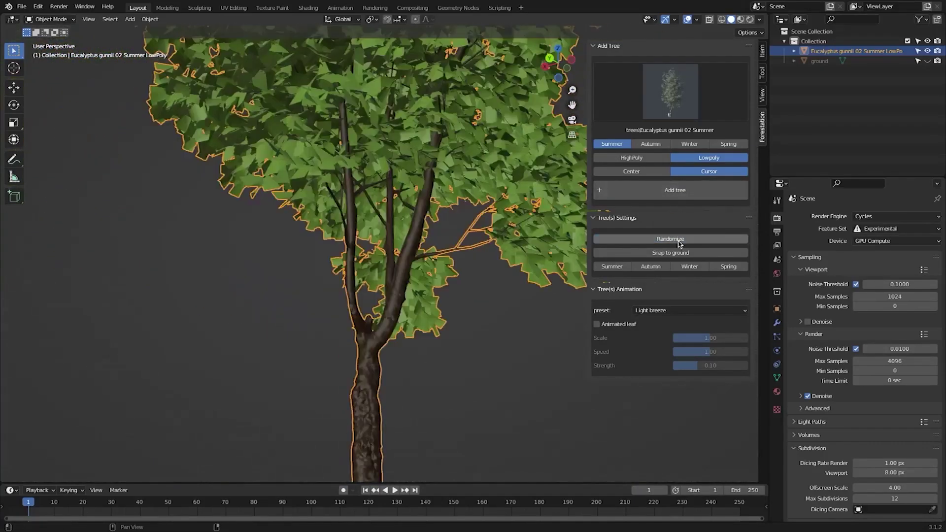
click(679, 241)
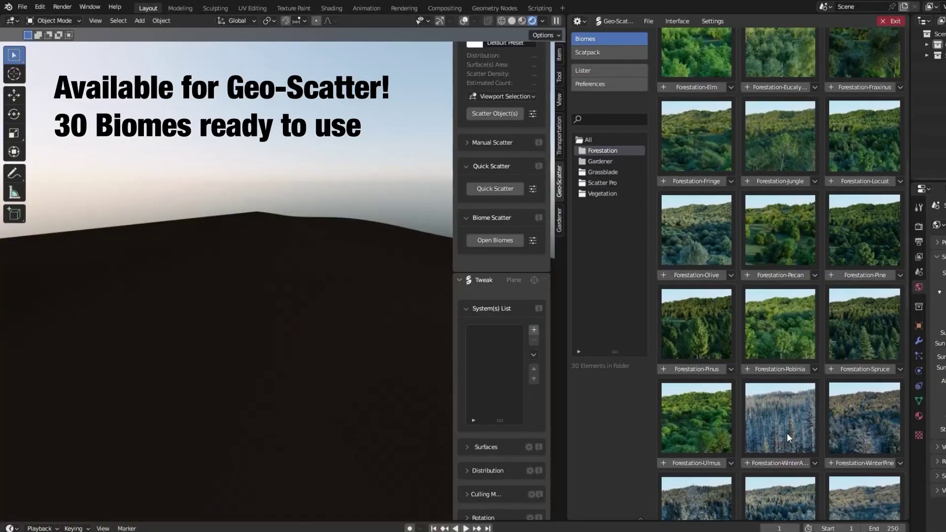
Scatter the Forestation-Fraxinus biome from Geo-Scatter and orbit over the resulting forest.
scroll(788, 433, down, 2)
click(852, 282)
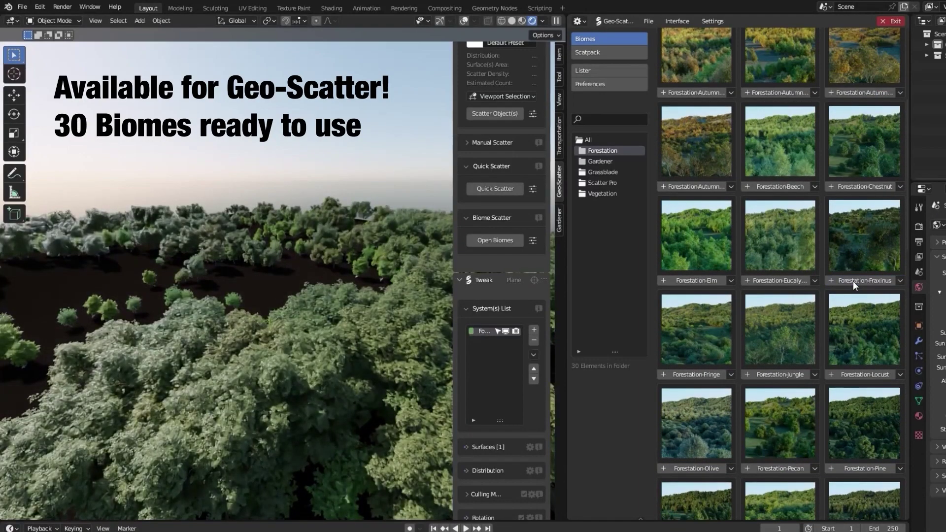
middle_drag(247, 280, 235, 142)
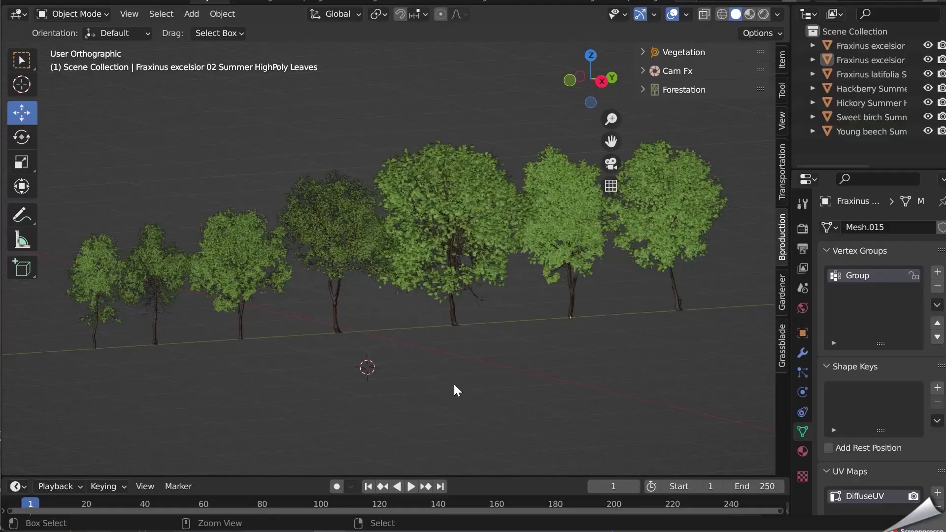
Switch the viewport to Rendered shading and orbit down along the row of tree trunks.
key(z)
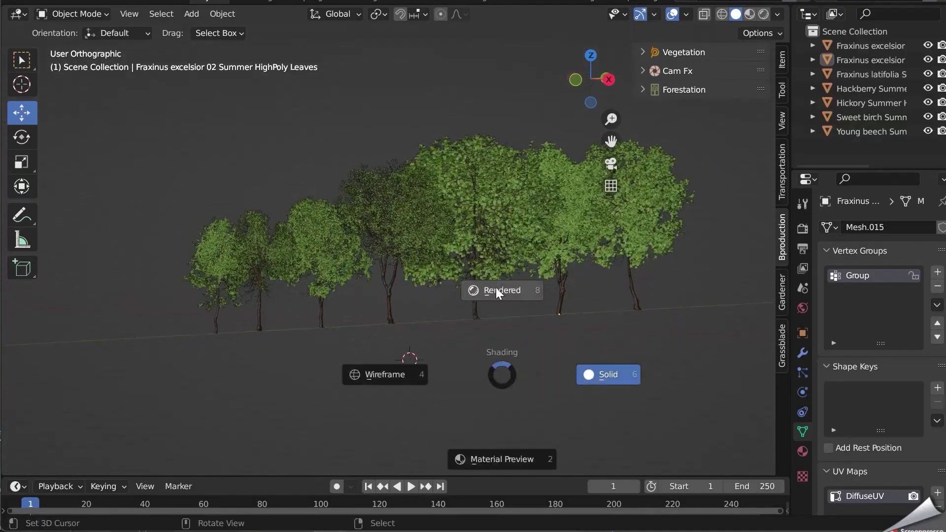
click(496, 285)
scroll(500, 332, up, 8)
middle_drag(528, 344, 430, 303)
scroll(439, 292, up, 5)
scroll(471, 285, down, 3)
middle_drag(399, 375, 473, 393)
scroll(344, 359, down, 5)
Select the Fraxinus latifolia and Fraxinus excelsior 01 trunks and frame them close up.
click(366, 338)
scroll(366, 338, up, 6)
scroll(473, 392, up, 2)
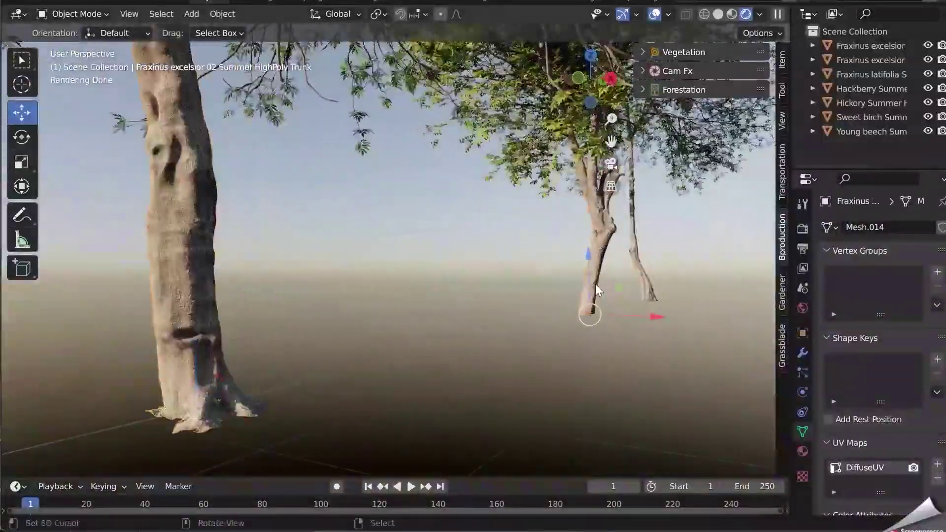
click(640, 296)
key(KP_Decimal)
scroll(446, 330, up, 4)
key(a)
middle_drag(443, 323, 391, 318)
key(alt+a)
Turn the world sky's Sun Rotation from 213° to 234° and view the relit tree.
click(802, 308)
drag(901, 414, 912, 414)
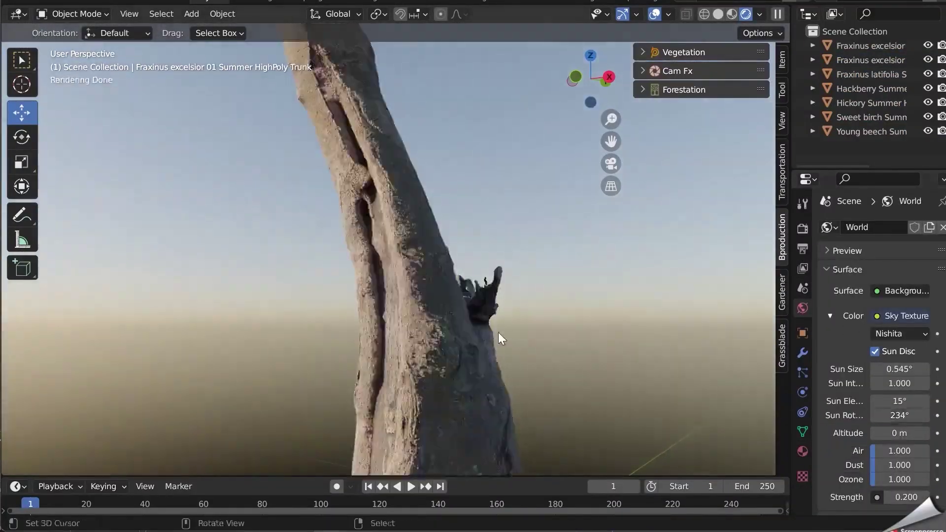
scroll(497, 308, down, 5)
scroll(492, 238, down, 3)
middle_drag(442, 328, 430, 291)
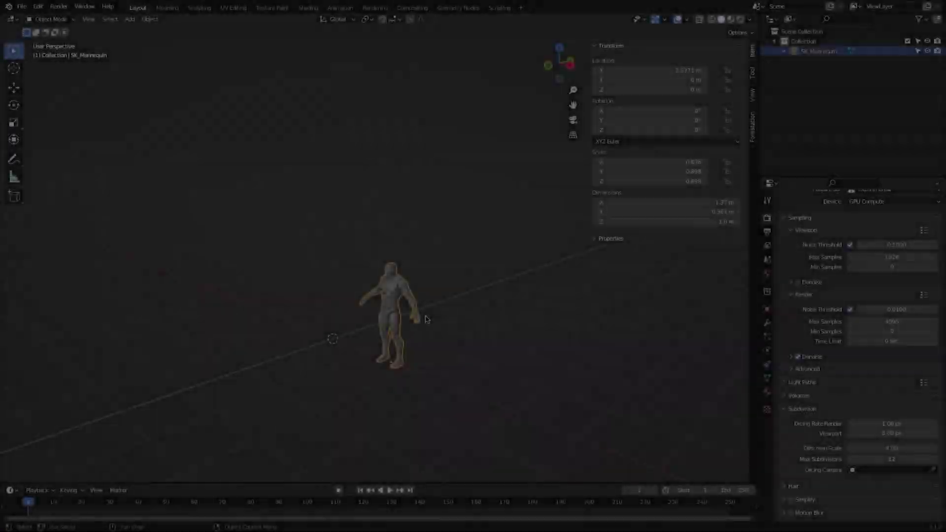
click(609, 221)
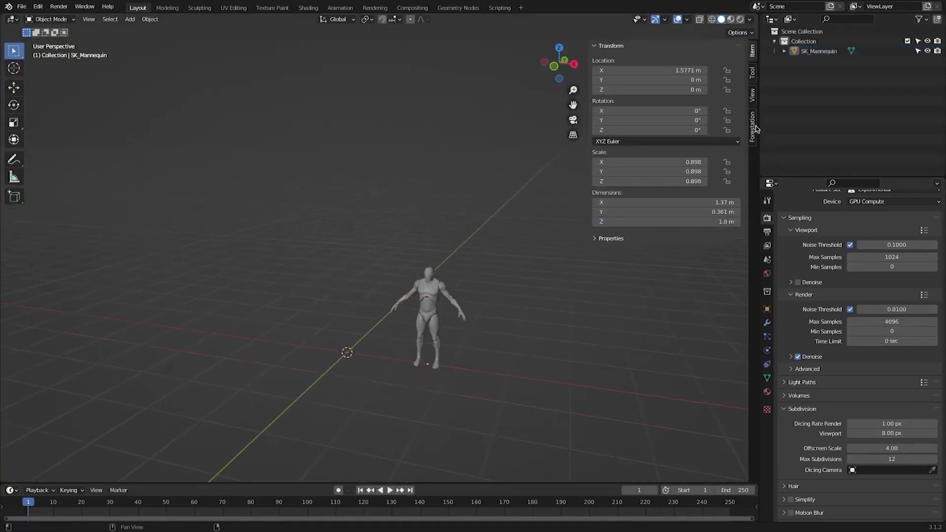
Add a Small maple Summer tree from the Forestation library, then delete it.
click(753, 127)
click(714, 112)
click(725, 321)
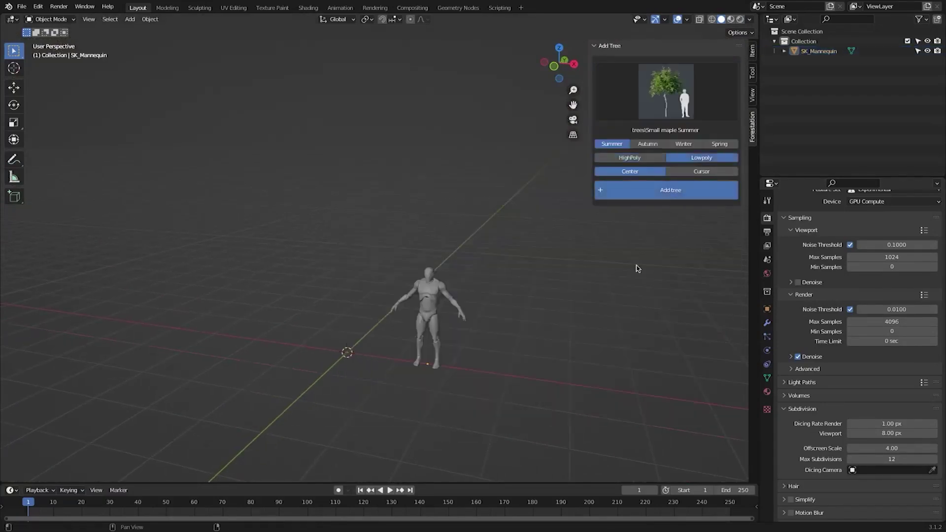
scroll(638, 269, up, 3)
key(x)
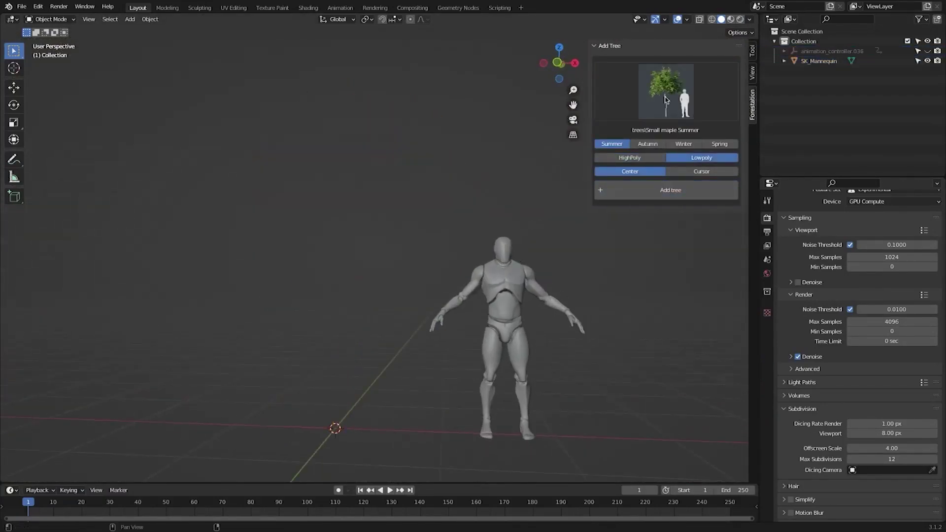
click(441, 239)
Add an Italian cypress 02 tree, then remove it.
click(665, 98)
click(515, 275)
click(667, 195)
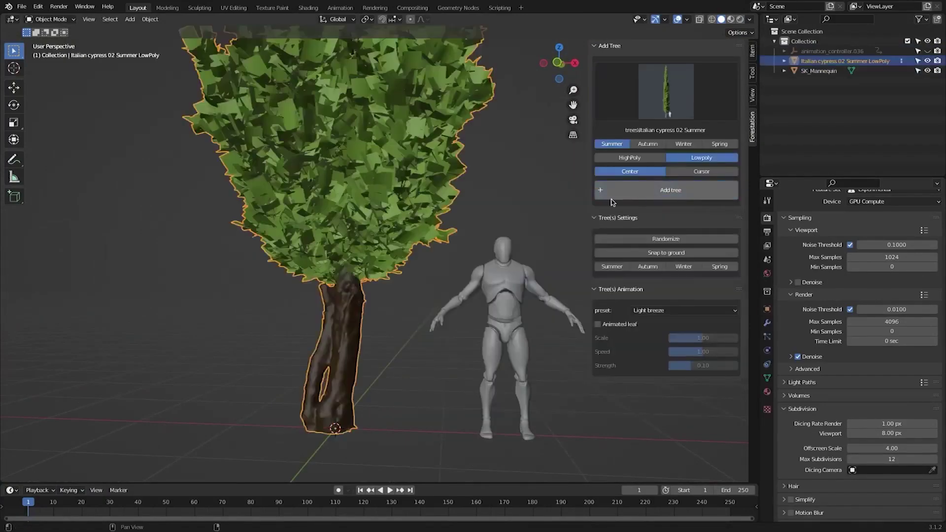
key(Return)
click(669, 117)
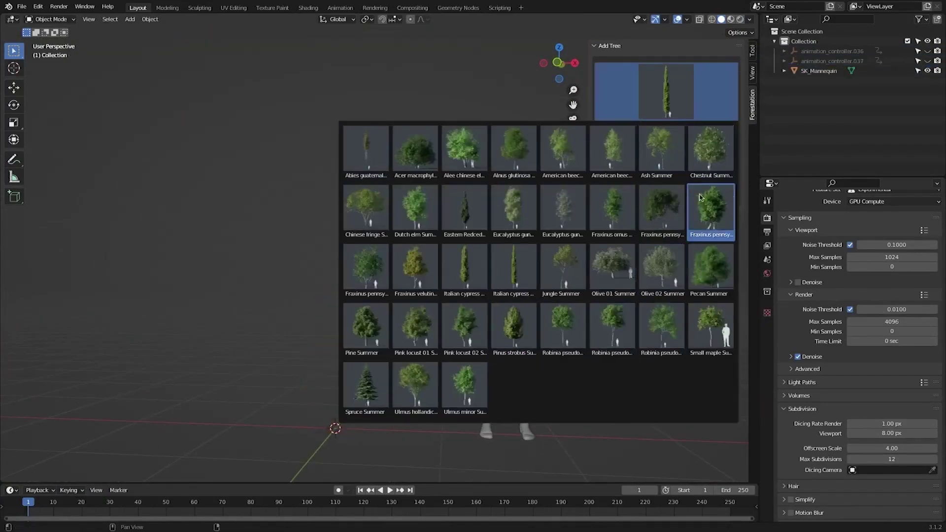
Add the Olive 01 tree, then a Eucalyptus gunnii 02 Summer tree beside the mannequin.
click(622, 261)
click(667, 193)
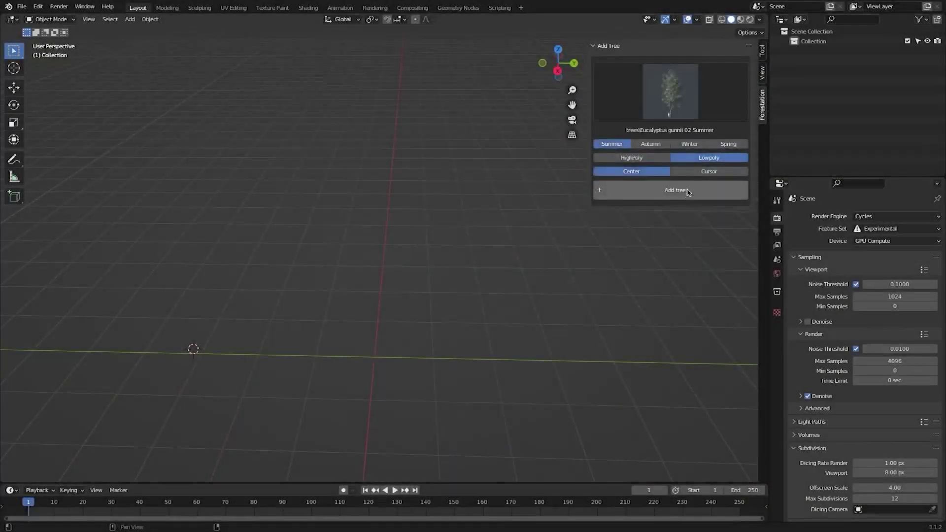
click(676, 192)
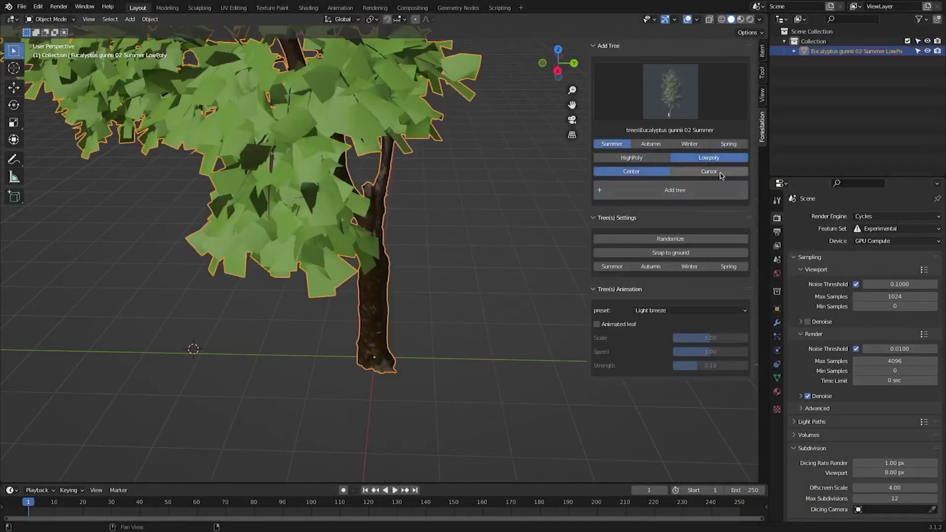
Set tree placement to Cursor and add a second eucalyptus at the 3D cursor.
click(721, 175)
scroll(213, 311, down, 4)
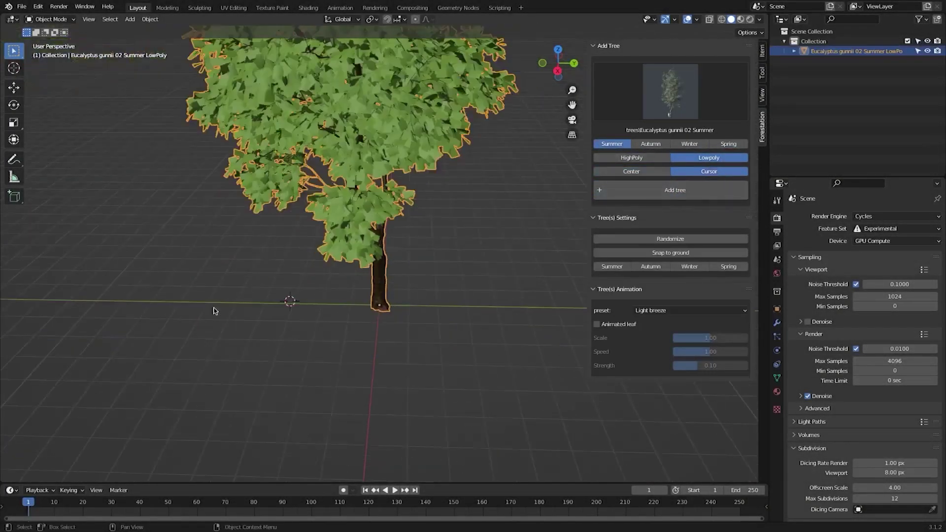
click(682, 193)
scroll(302, 247, down, 2)
middle_drag(302, 247, 372, 246)
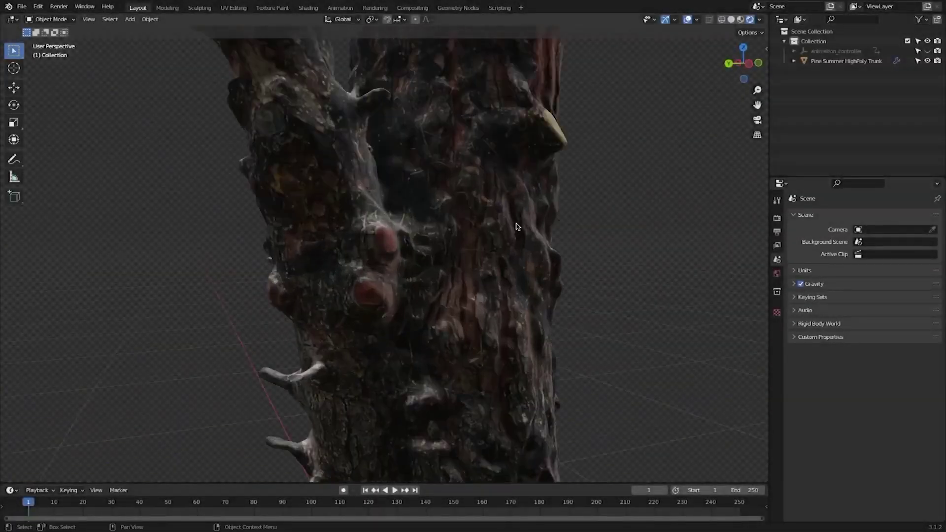
Set the pine scene to render with Cycles on GPU Compute using the Experimental feature set.
middle_drag(515, 226, 542, 190)
click(777, 217)
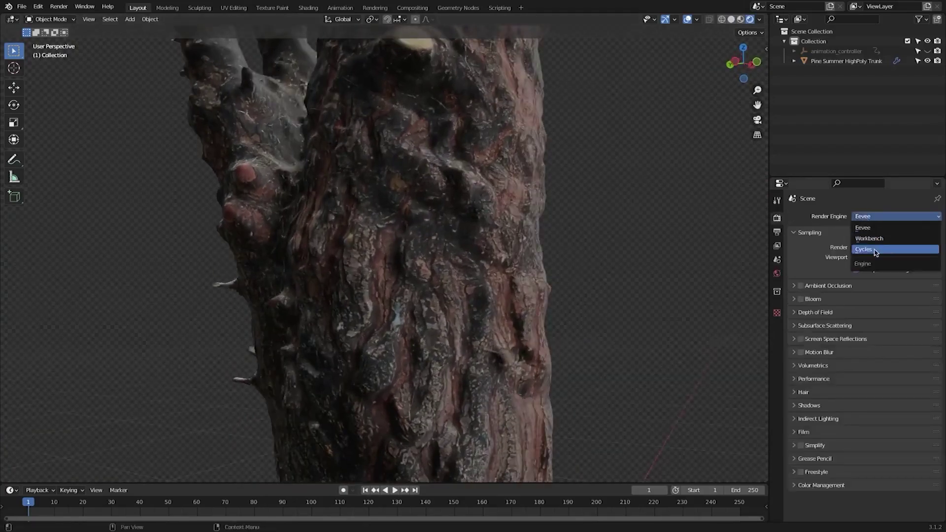
click(875, 250)
click(883, 263)
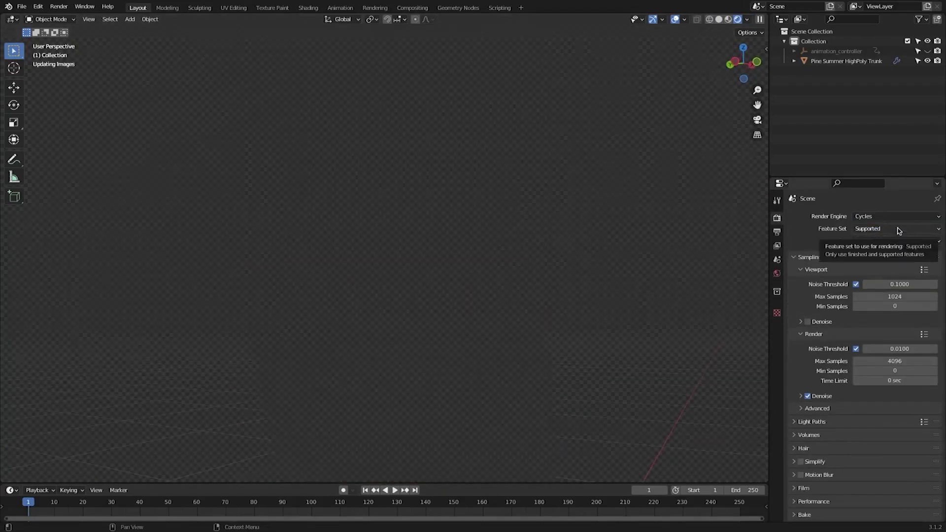
click(900, 229)
click(896, 251)
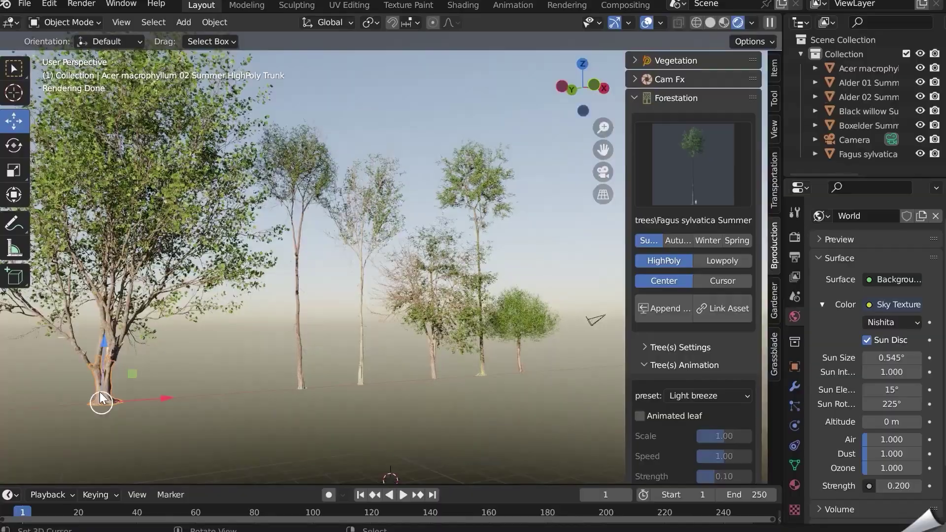
Frame the selected trunk and orbit closer along the Alder 01 trunk's bark.
key(KP_Decimal)
middle_drag(375, 357, 223, 362)
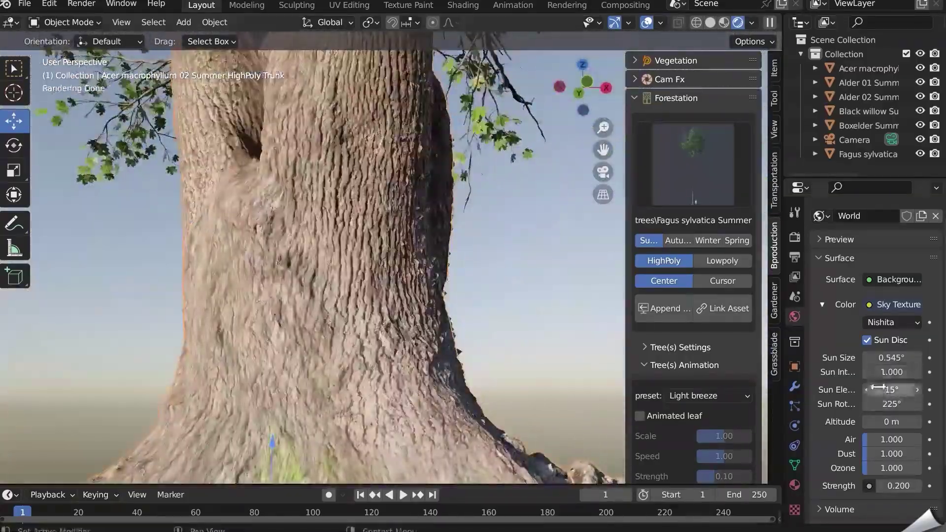
scroll(454, 258, down, 10)
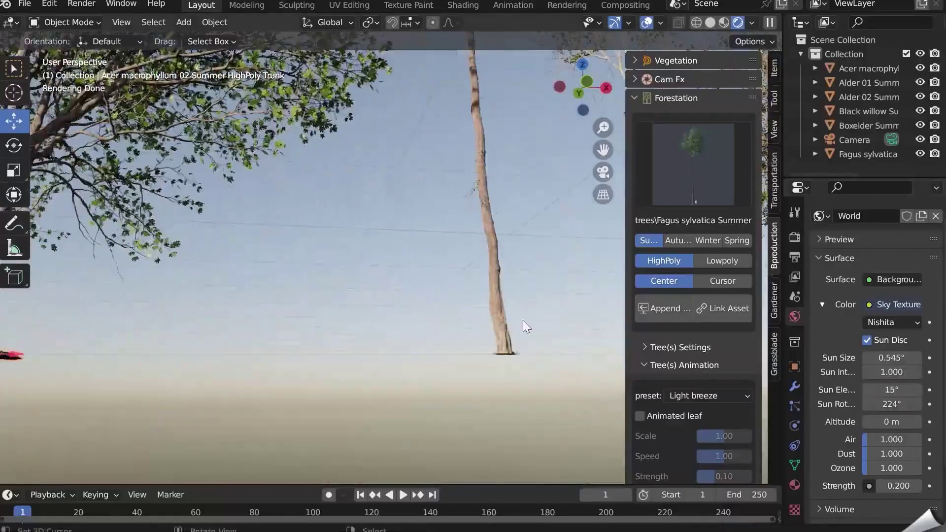
scroll(510, 320, up, 5)
mouse_move(510, 320)
middle_down()
mouse_move(420, 312)
mouse_move(433, 294)
mouse_move(374, 242)
mouse_move(464, 281)
mouse_move(413, 300)
mouse_move(361, 235)
mouse_move(403, 317)
mouse_move(387, 193)
mouse_move(377, 273)
mouse_move(466, 300)
mouse_move(398, 385)
mouse_move(404, 335)
mouse_move(505, 333)
middle_up()
scroll(412, 300, down, 5)
Frame the Alder 02 trunk and orbit until it fills the left side of the view.
click(146, 339)
key(KP_Decimal)
scroll(190, 357, down, 4)
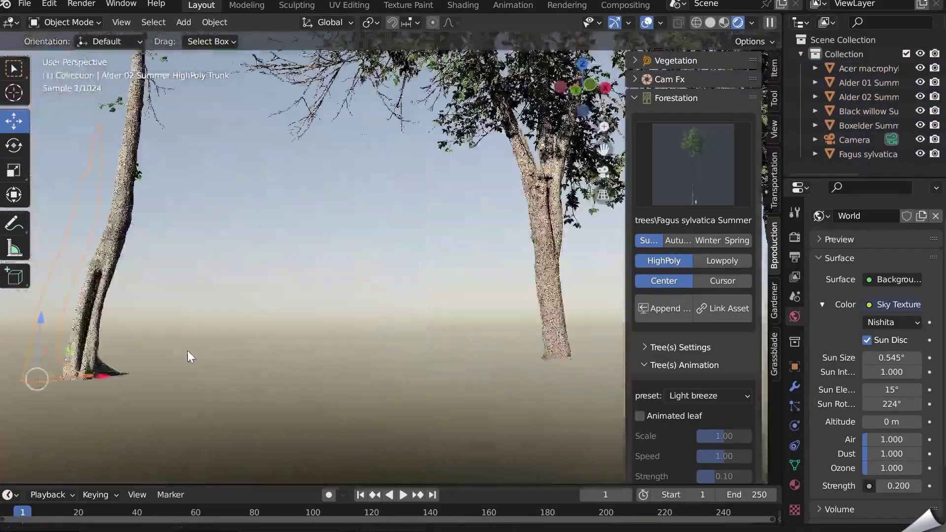
scroll(190, 357, up, 4)
middle_drag(190, 356, 367, 366)
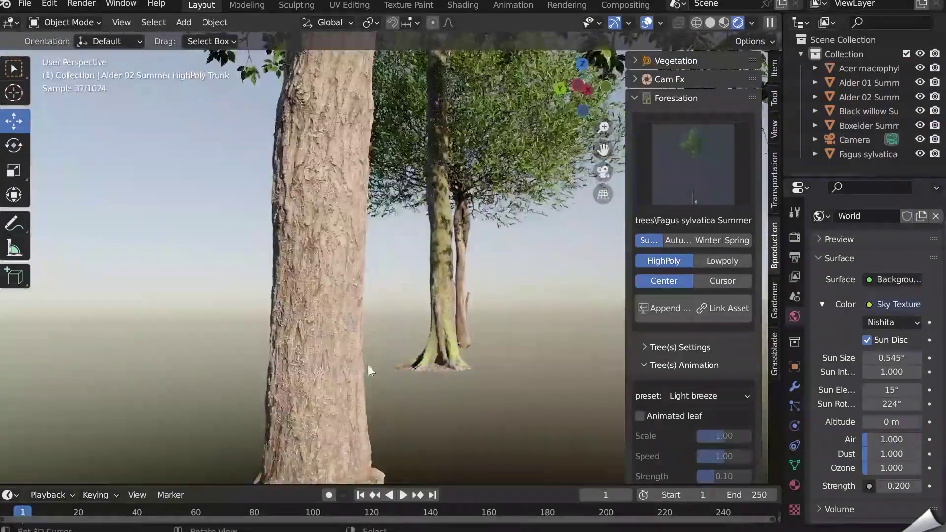
Select the mossy Fagus trunk and orbit around it to inspect its bark.
click(431, 328)
middle_drag(431, 328, 434, 300)
scroll(419, 321, down, 3)
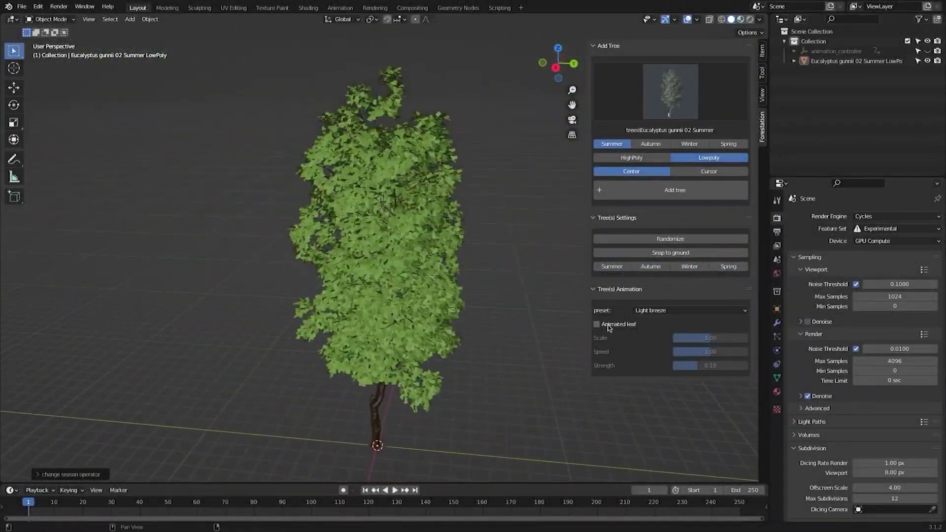
Enable Animated leaf with the Light breeze preset and play the eucalyptus animation.
click(660, 322)
key(space)
scroll(496, 281, up, 8)
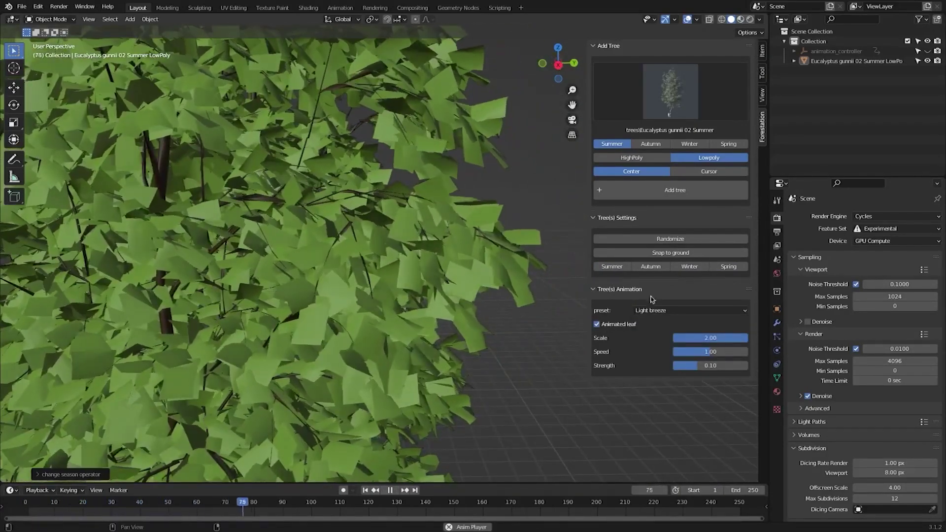
Look over the animation presets, then orbit around the olive trunk's displaced bark.
click(662, 310)
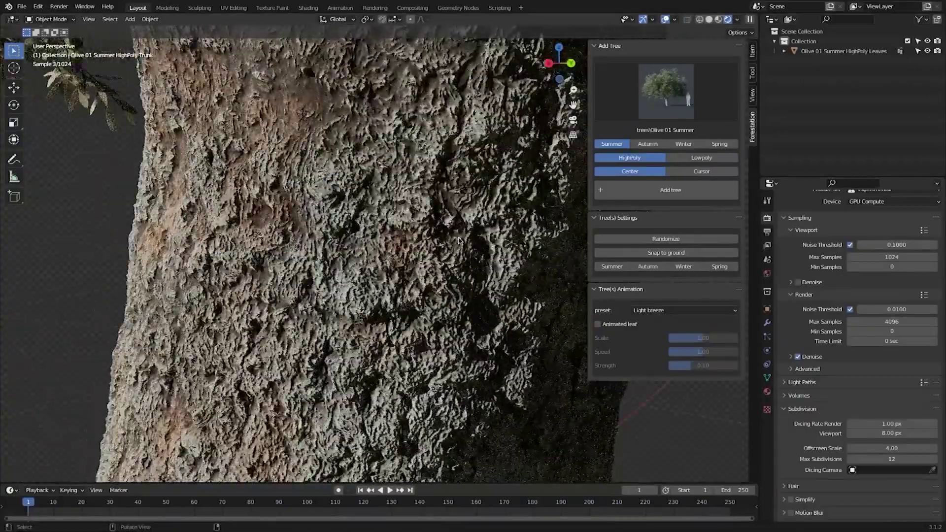
scroll(458, 240, up, 3)
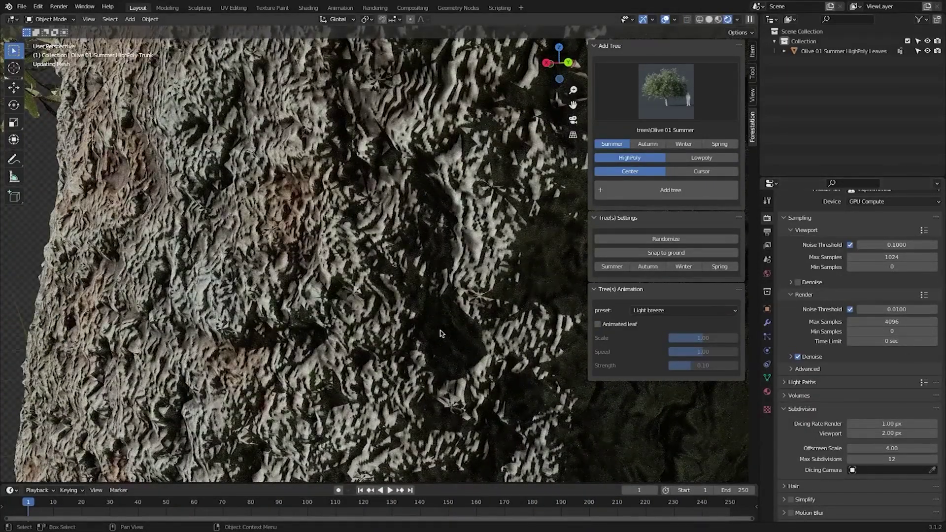
middle_drag(429, 331, 407, 310)
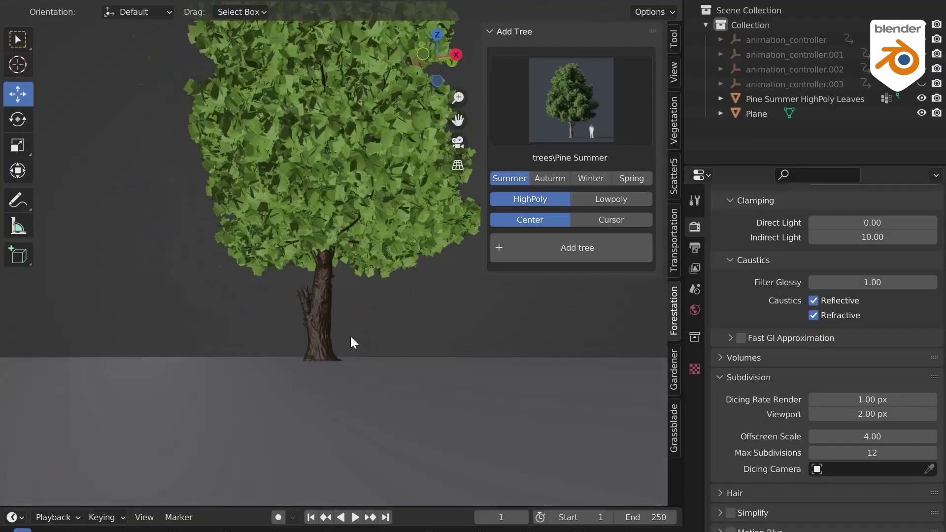
Zoom in on the Pine Summer HighPoly tree's rendered trunk bark.
scroll(366, 306, up, 5)
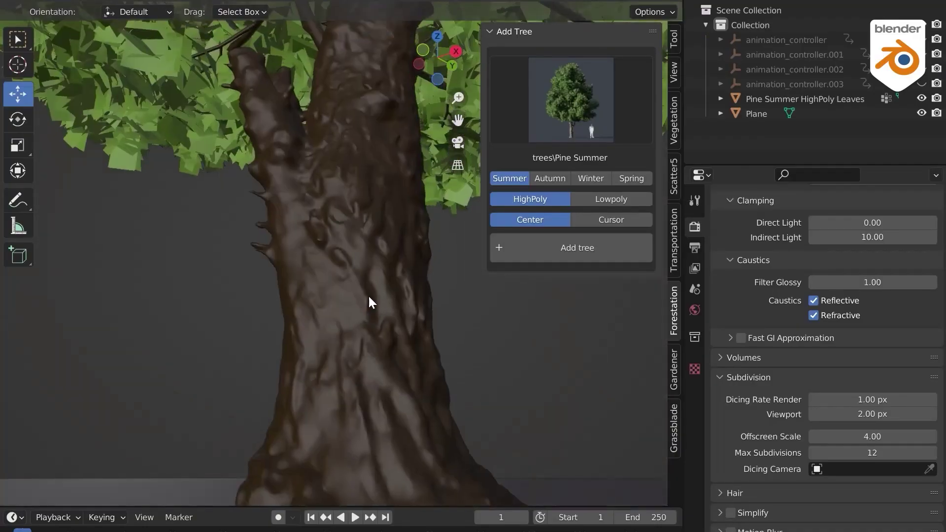